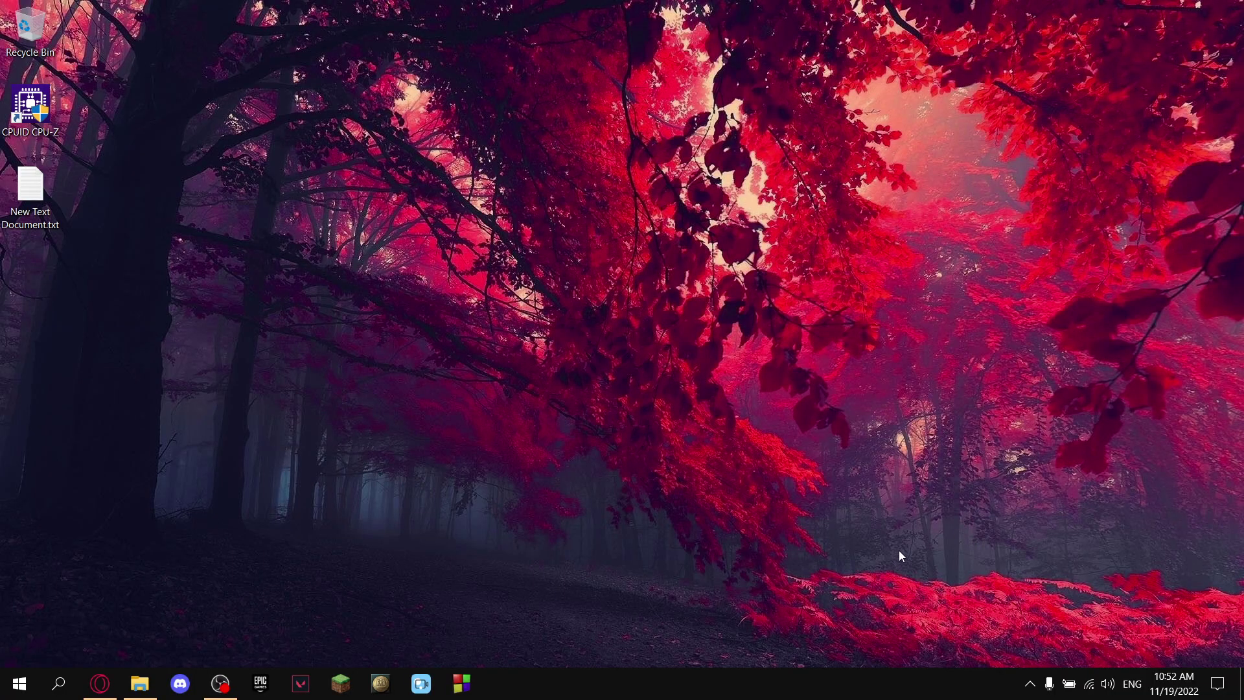
# Step: Launch the Opera browser from its taskbar icon
pyautogui.click(100, 683)
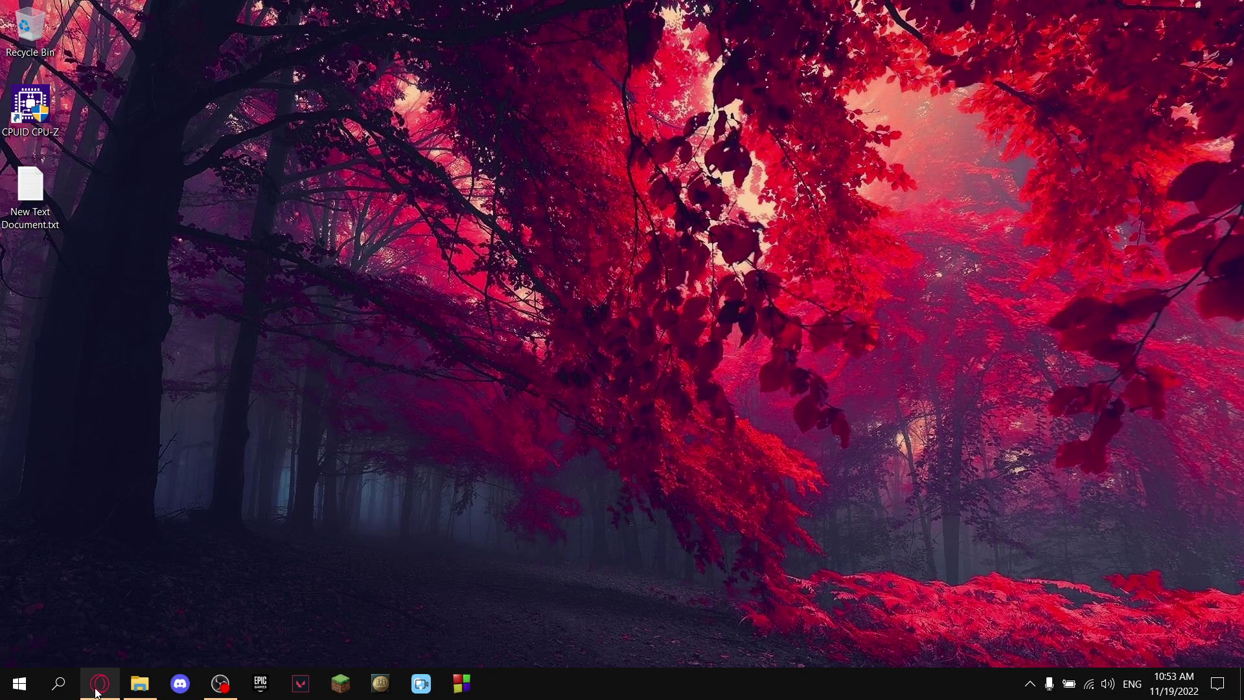
# Step: Search Google for 'timer resolution' using the Speed Dial search box
pyautogui.click(631, 133)
pyautogui.write('t')
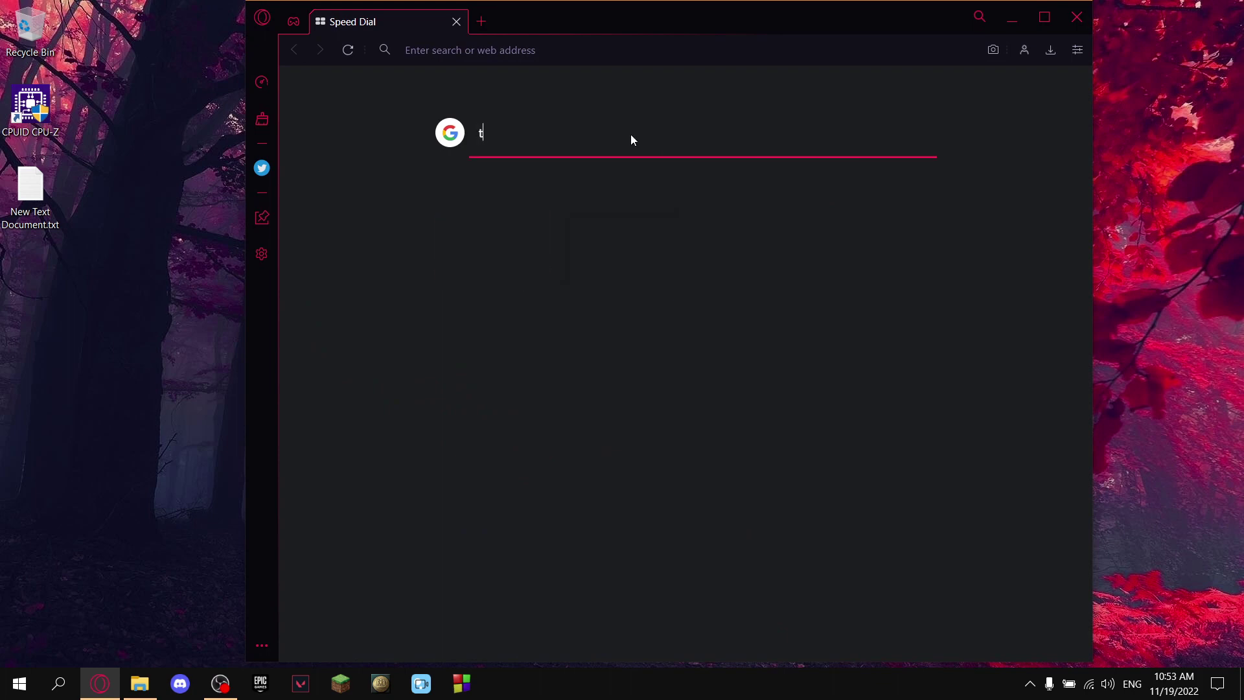
pyautogui.write('imer res')
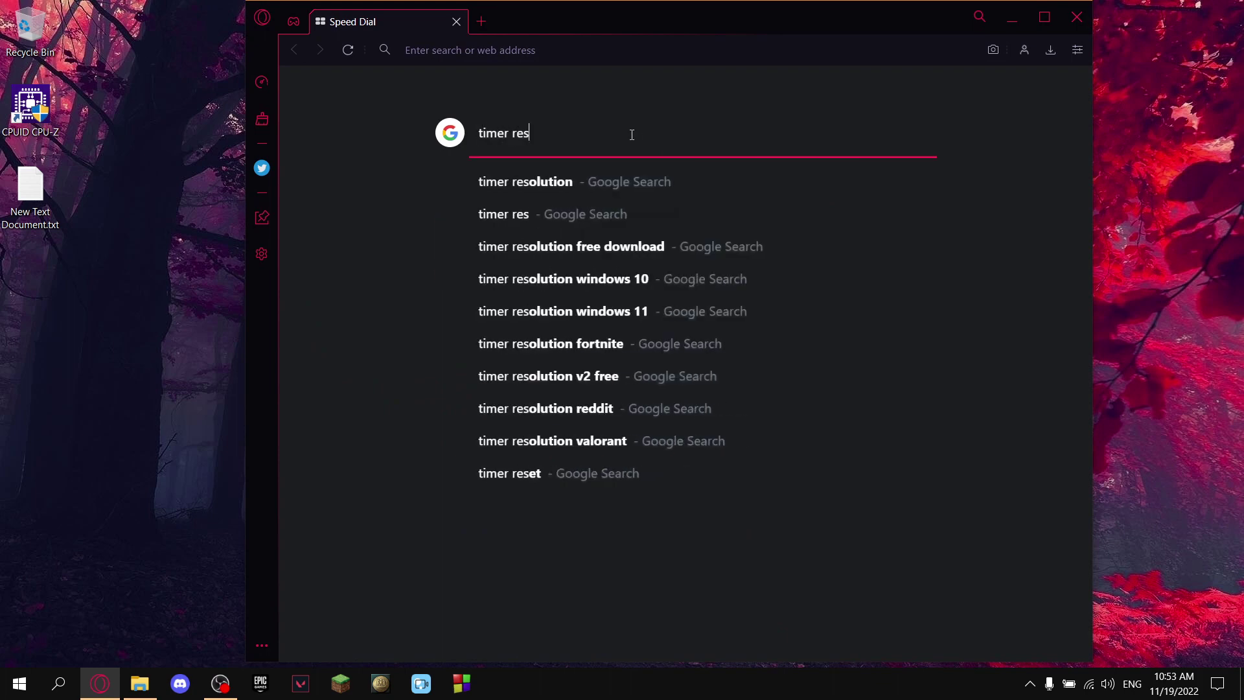
pyautogui.click(526, 182)
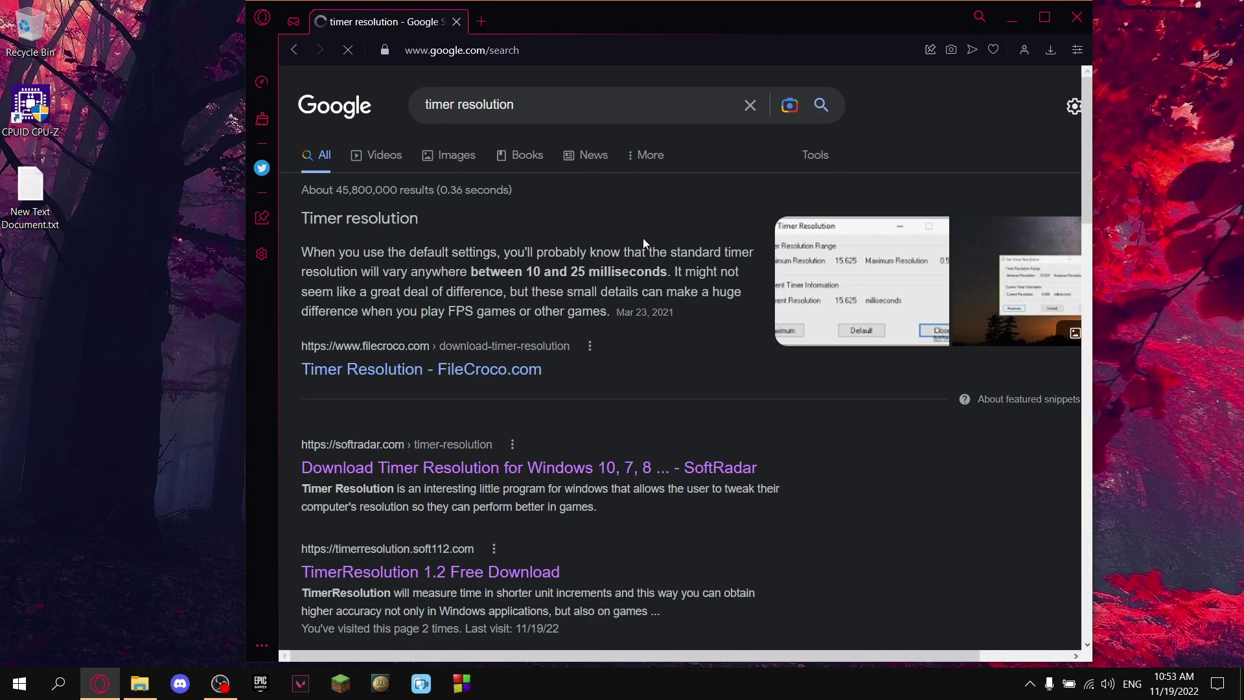
pyautogui.scroll(-1, 645, 255)
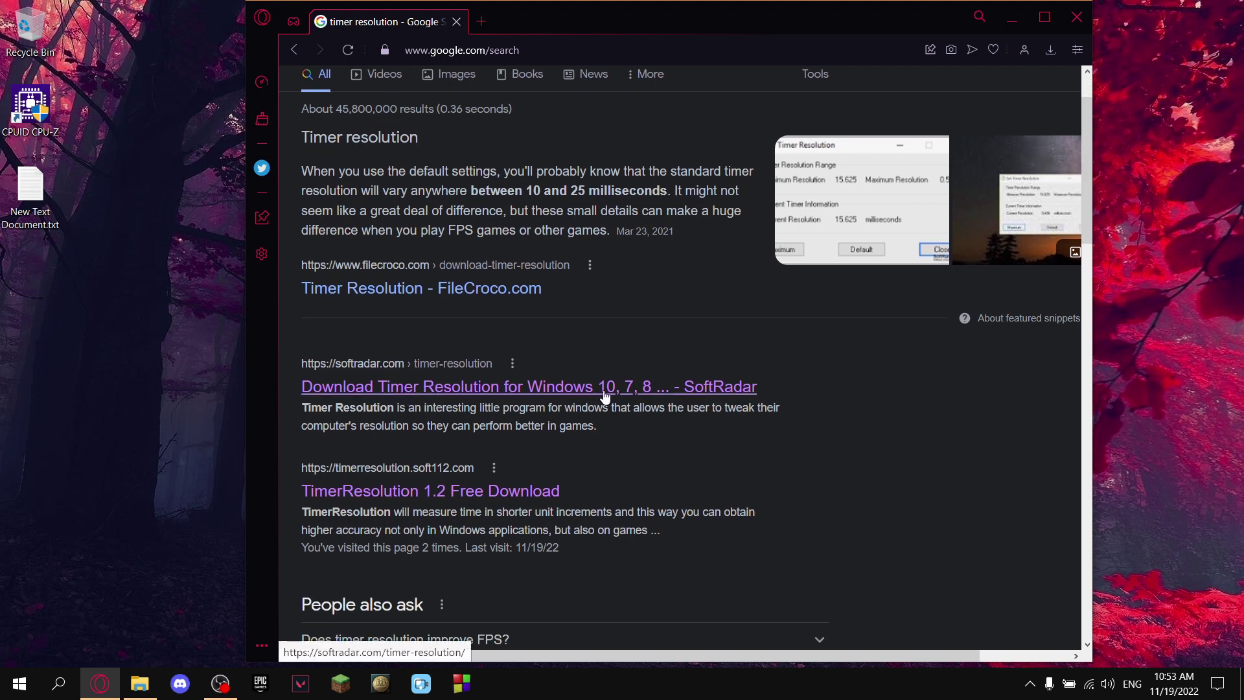
# Step: Download the Timer Resolution zip from SoftRadar and drag it onto the desktop
pyautogui.click(569, 391)
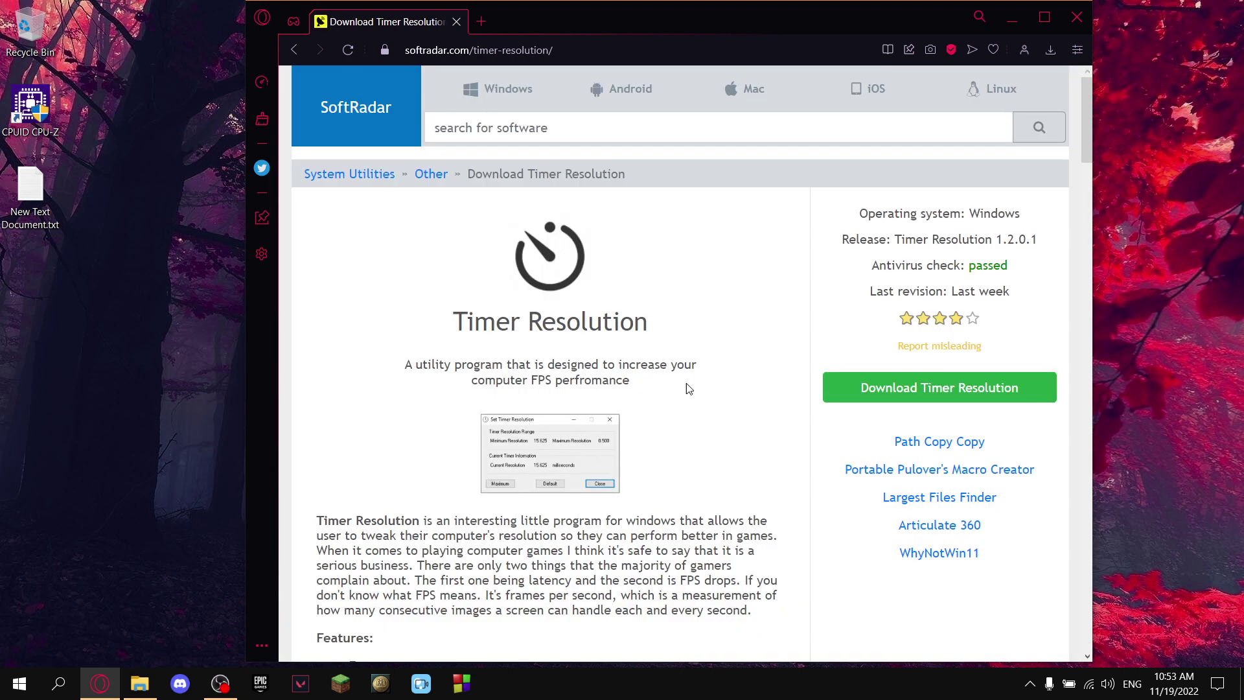
pyautogui.click(937, 387)
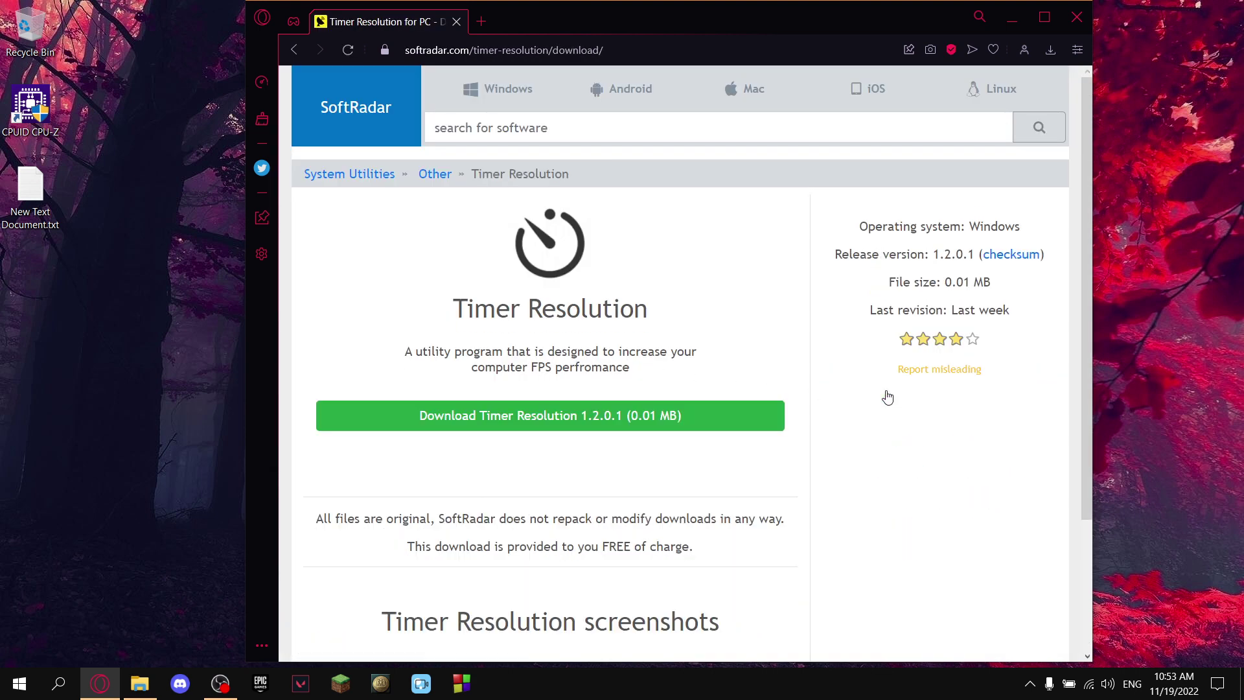
pyautogui.click(642, 416)
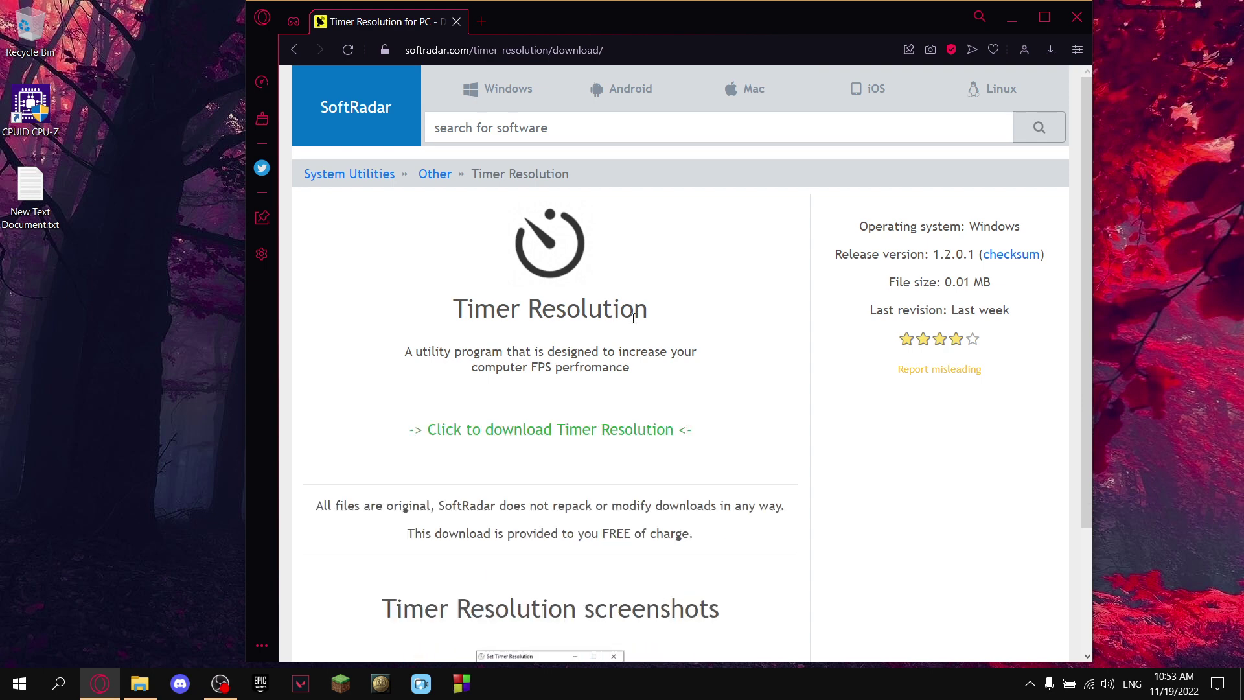
pyautogui.click(603, 430)
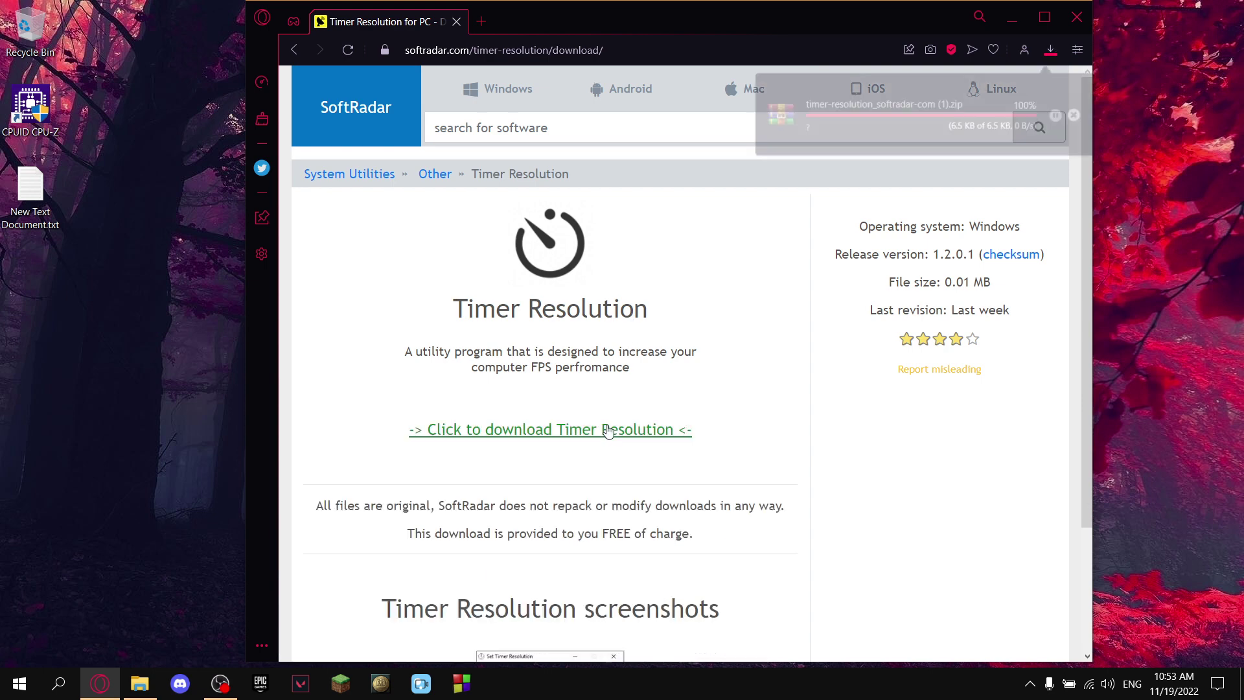
pyautogui.moveTo(930, 122); pyautogui.dragTo(110, 319)
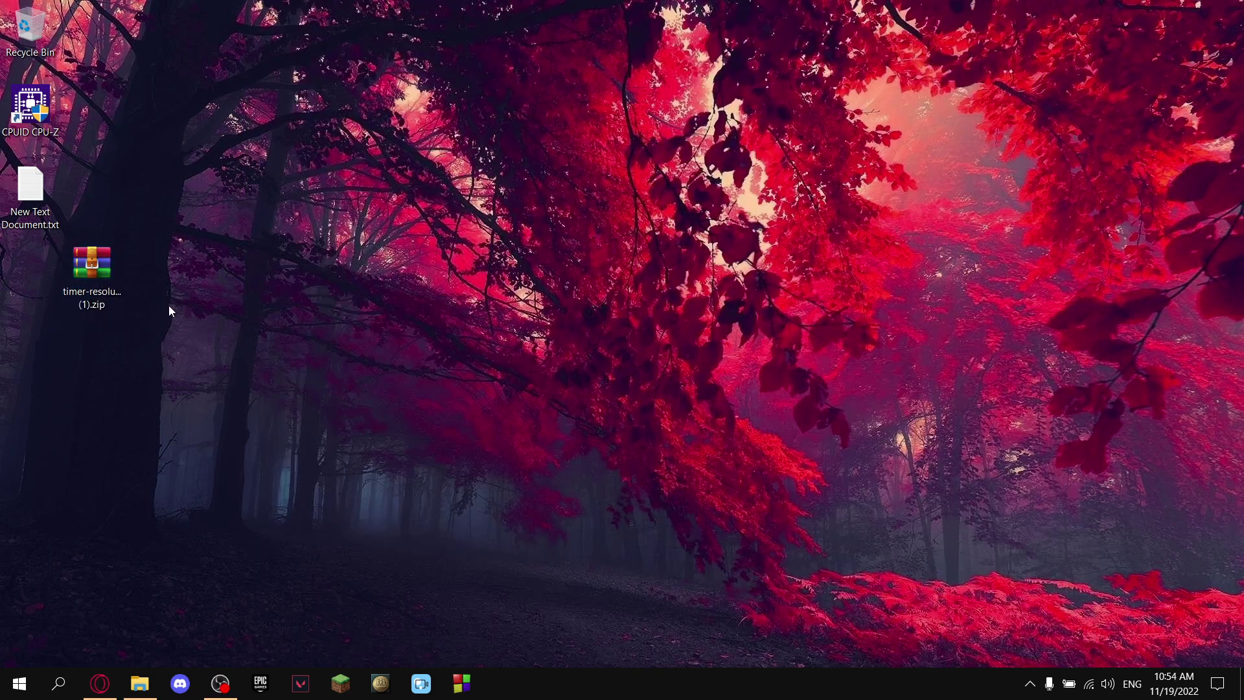
# Step: Show the desktop and extract the Timer Resolution zip there with Extract Here
pyautogui.press('super+d')
pyautogui.rightClick(105, 269)
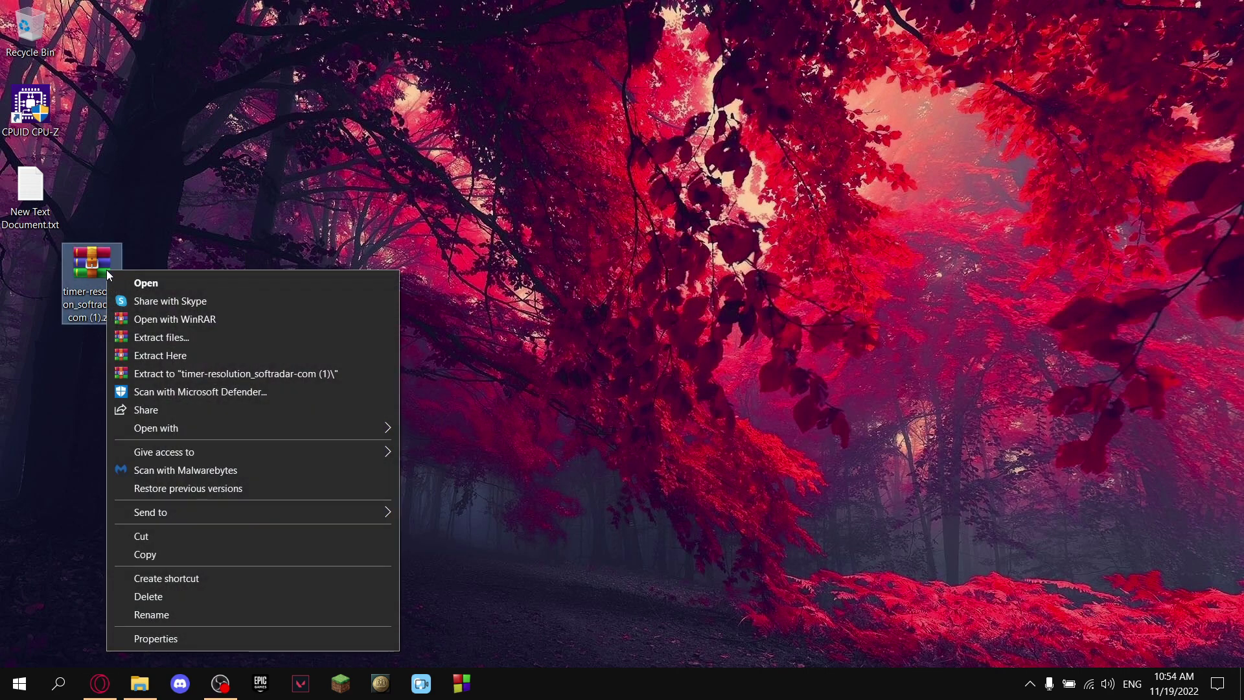
pyautogui.click(158, 355)
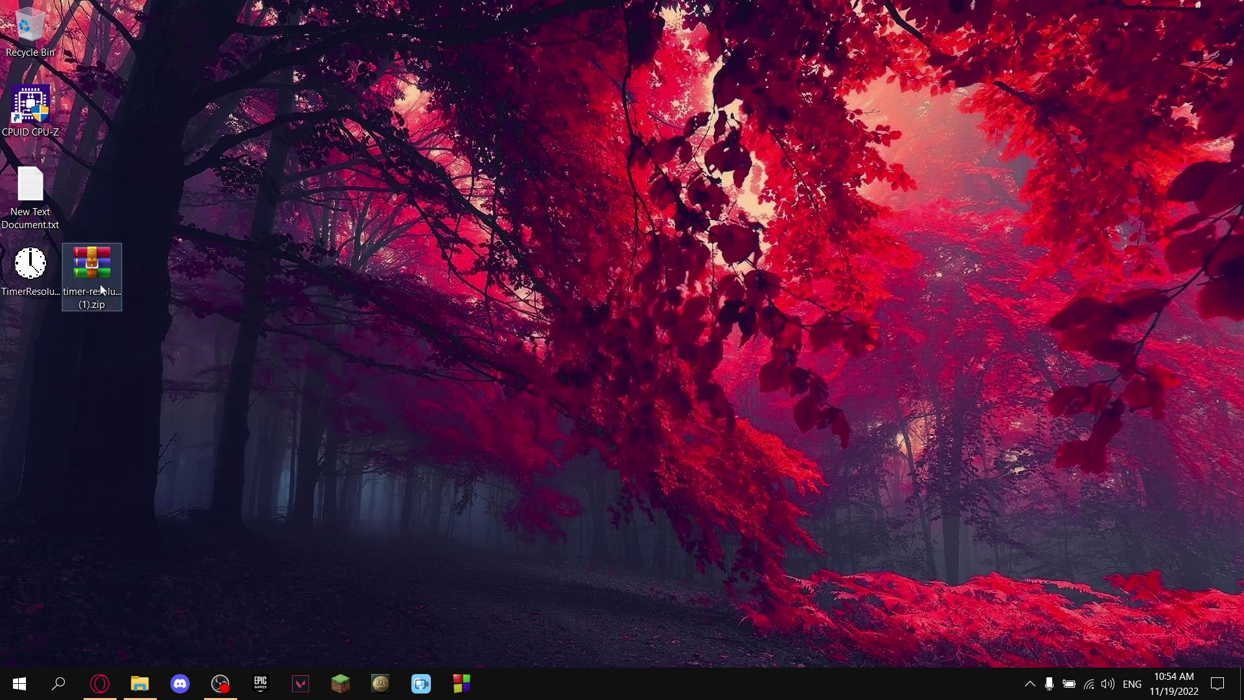
# Step: Delete the downloaded zip file from the desktop
pyautogui.moveTo(91, 272); pyautogui.dragTo(157, 267)
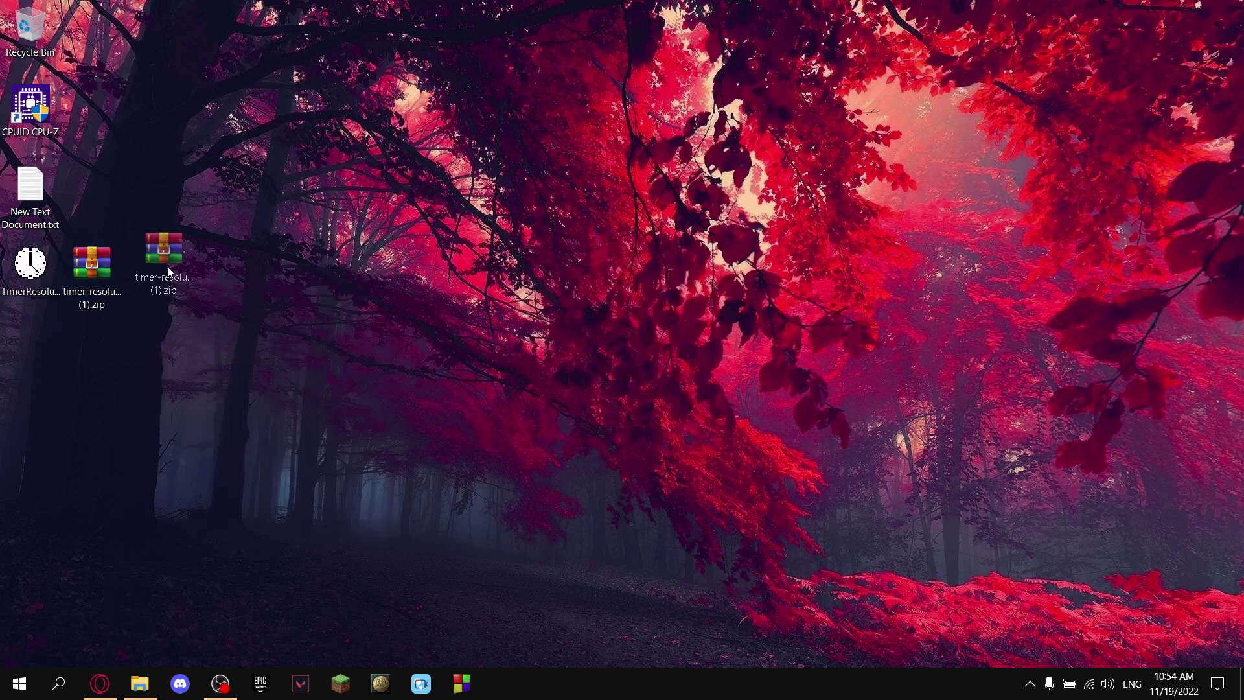
pyautogui.press('Delete')
pyautogui.click(30, 270)
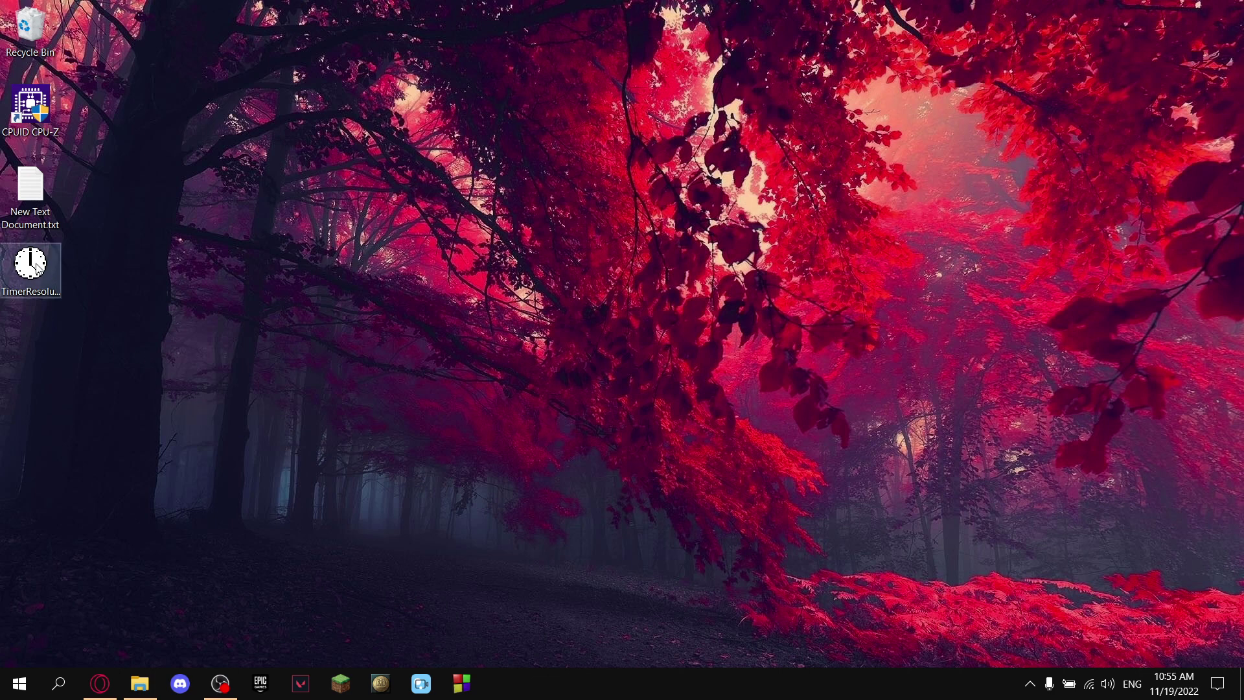
# Step: Set TimerResolution.exe to run as administrator in Windows Vista compatibility mode
pyautogui.rightClick(30, 270)
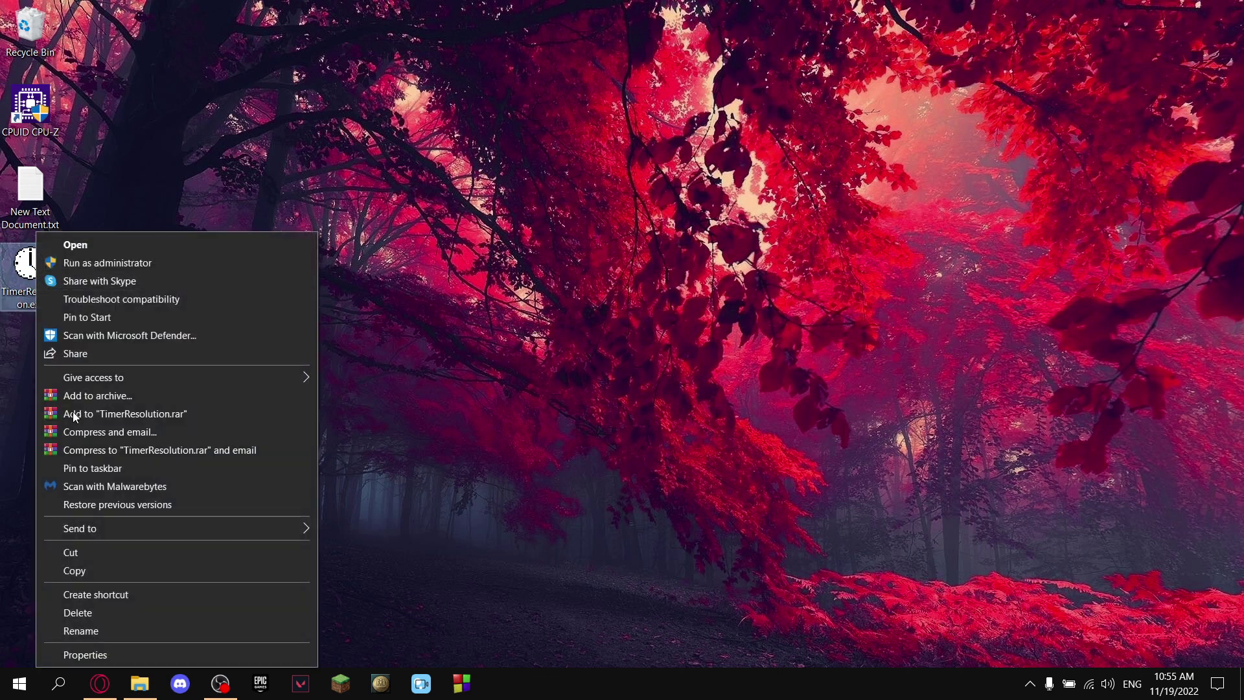
pyautogui.click(98, 656)
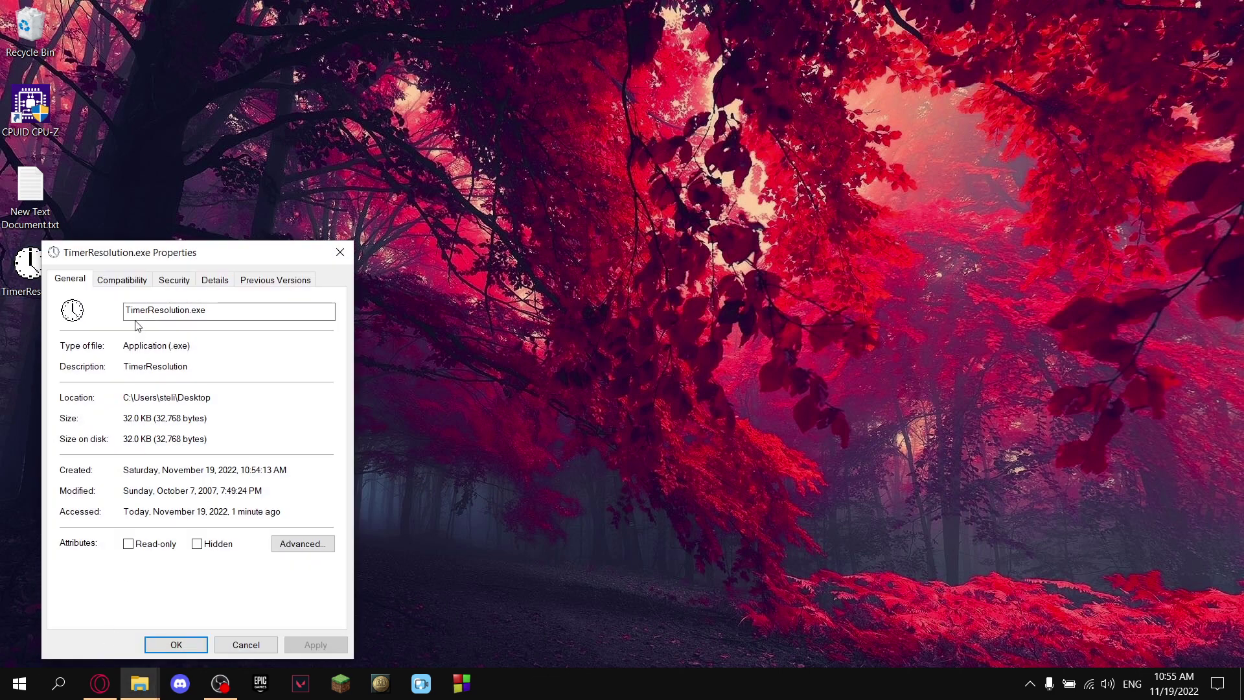
pyautogui.click(122, 280)
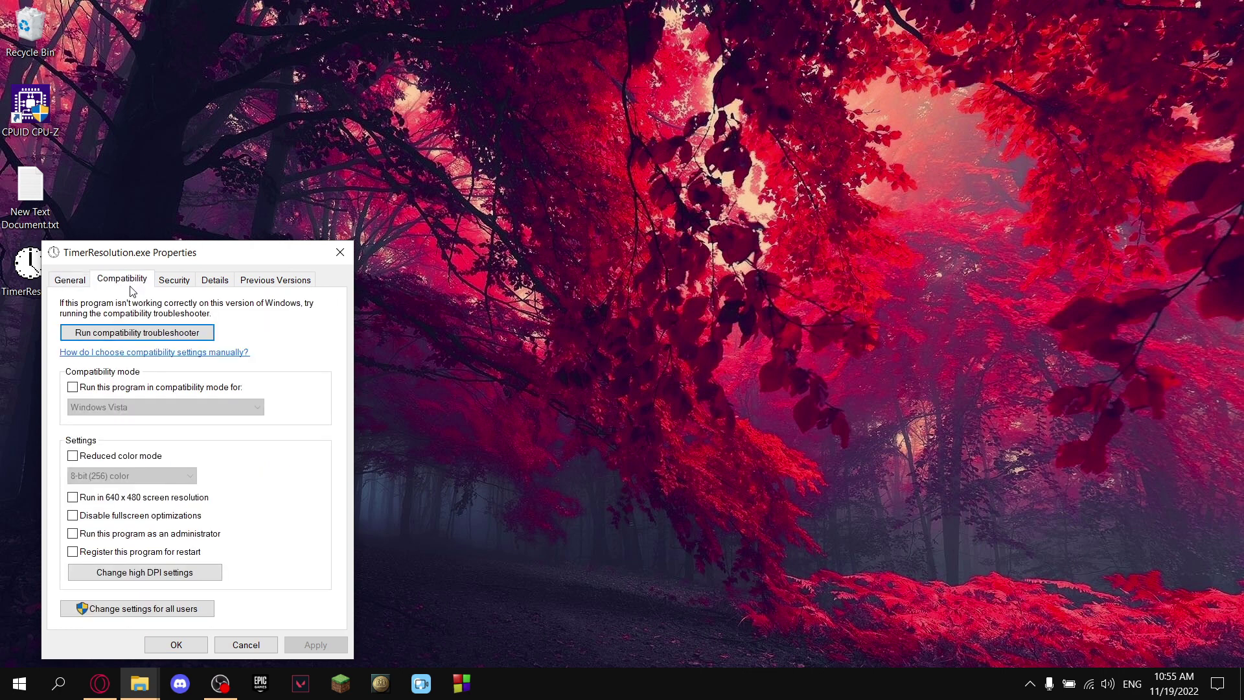
pyautogui.click(136, 538)
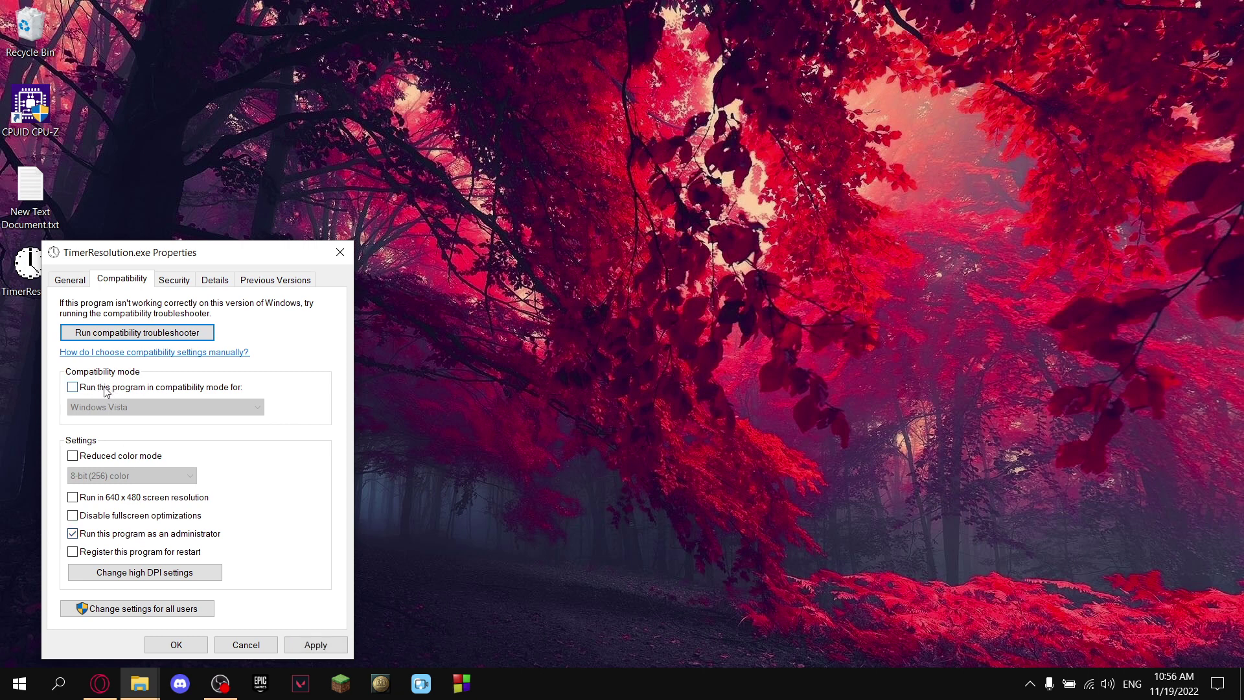
pyautogui.click(208, 388)
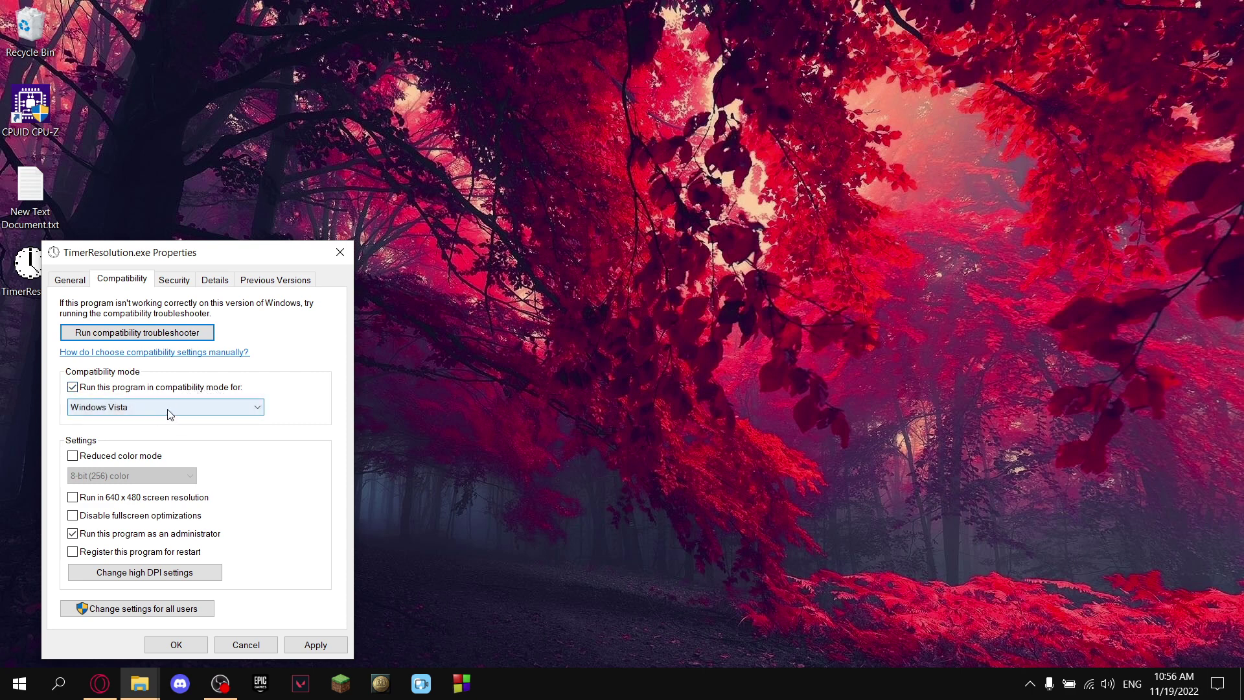
pyautogui.click(315, 644)
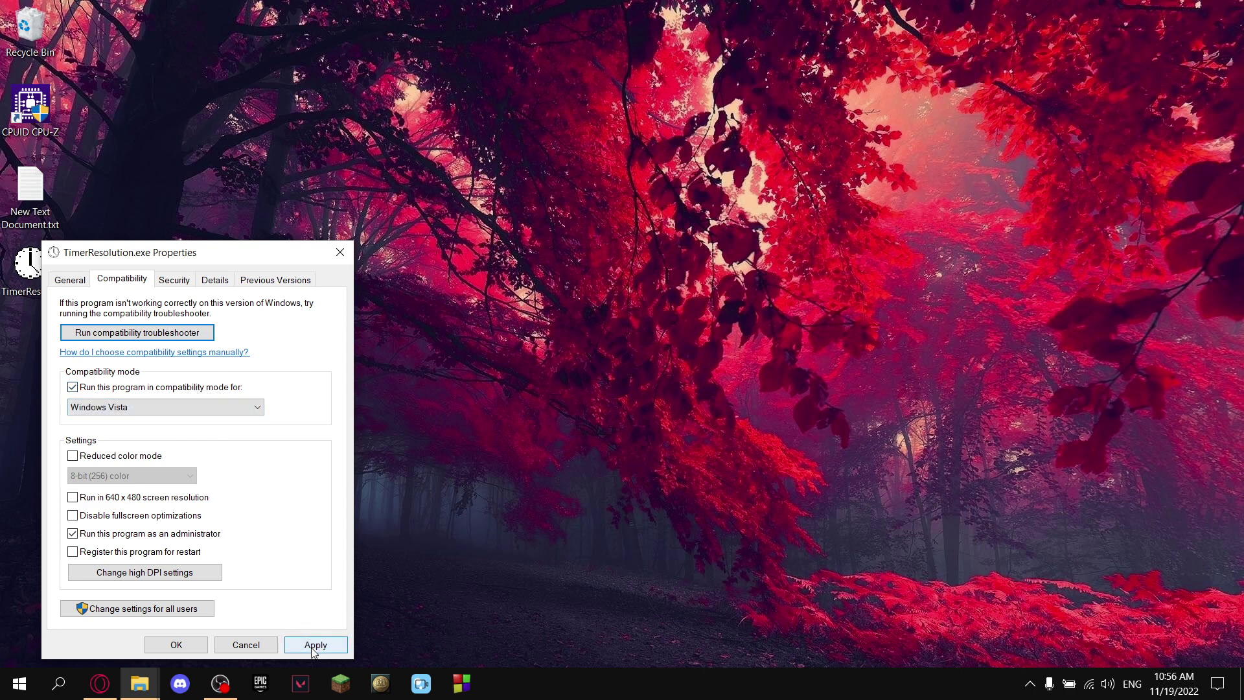
pyautogui.click(175, 643)
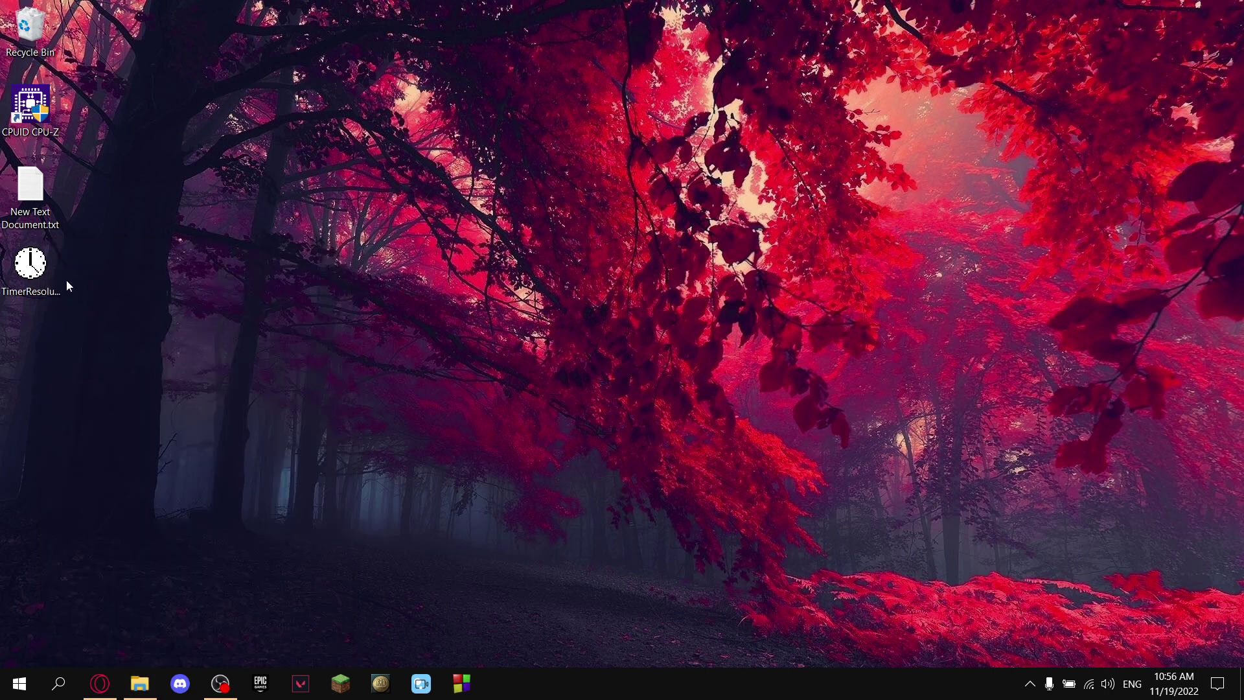
# Step: Launch TimerResolution, apply Maximum for 0.496 ms, and move its window higher
pyautogui.doubleClick(43, 275)
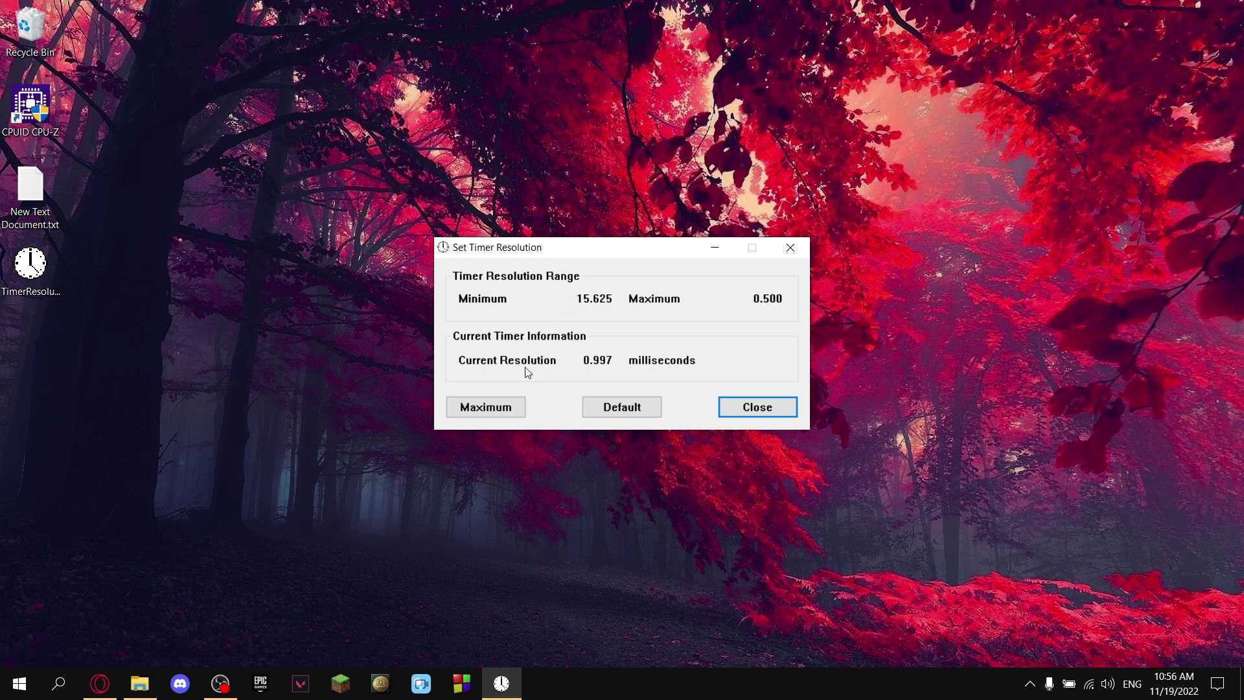
pyautogui.click(502, 411)
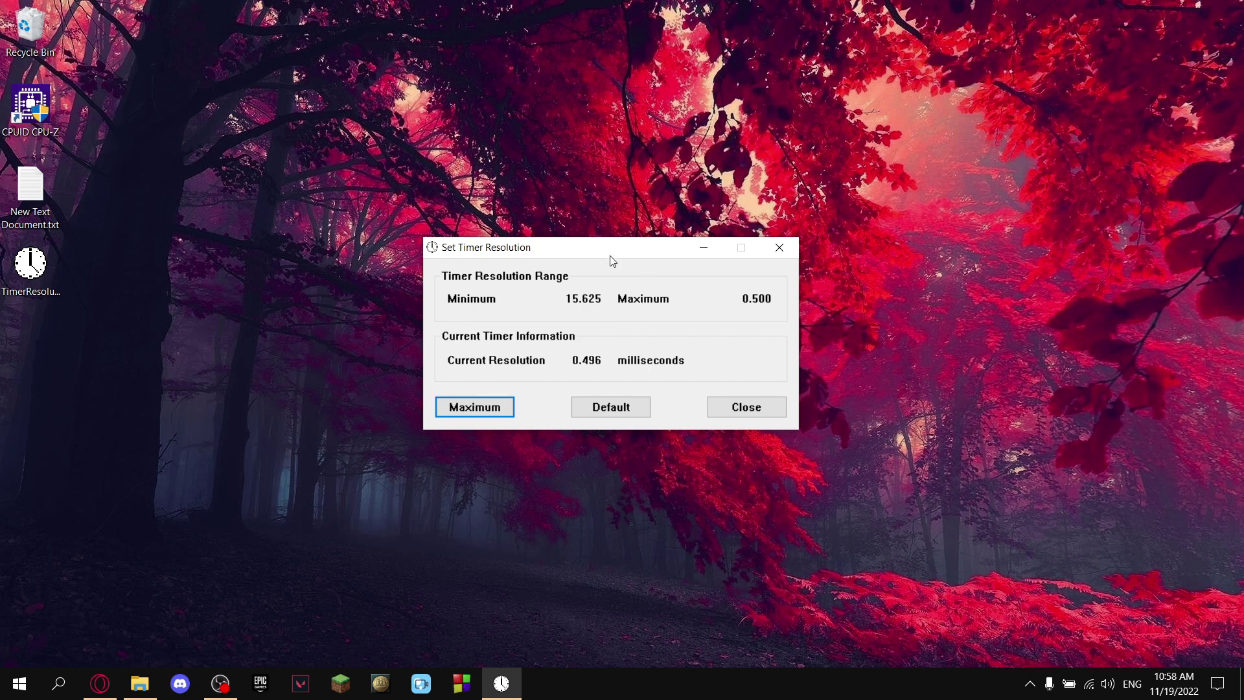
pyautogui.moveTo(612, 260); pyautogui.dragTo(690, 251)
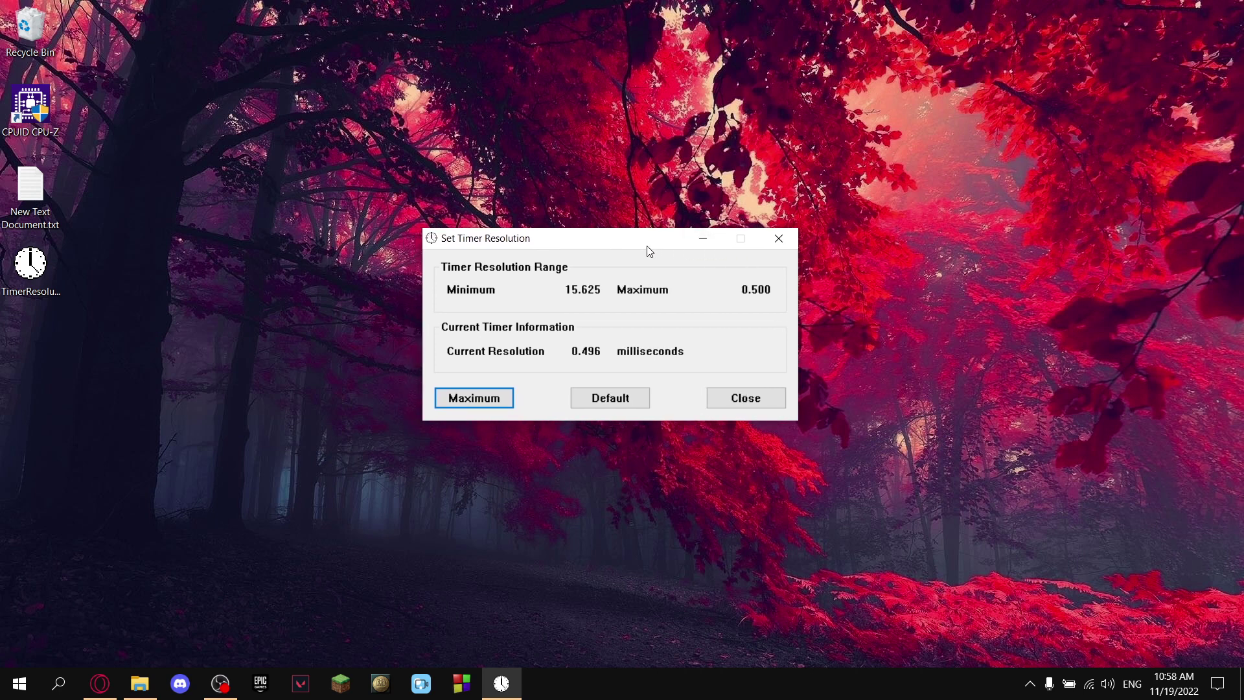
pyautogui.moveTo(650, 252)
pyautogui.mouseDown()
pyautogui.moveTo(647, 219)
pyautogui.moveTo(675, 170)
pyautogui.mouseUp()
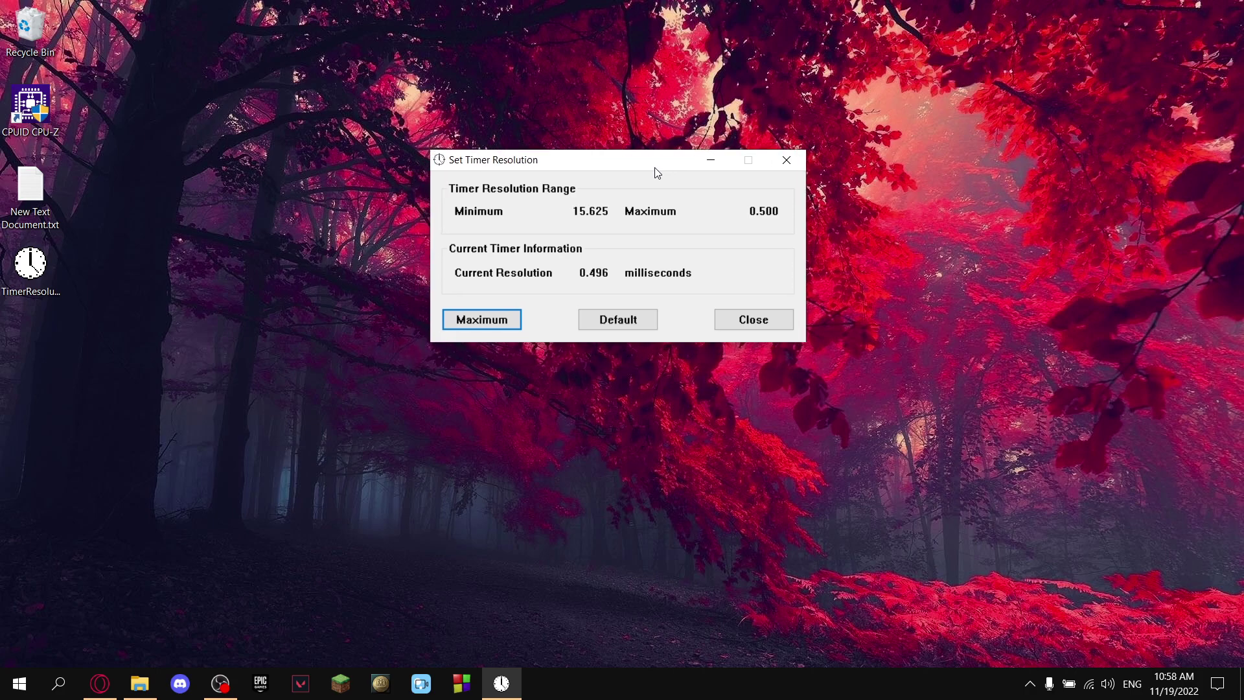